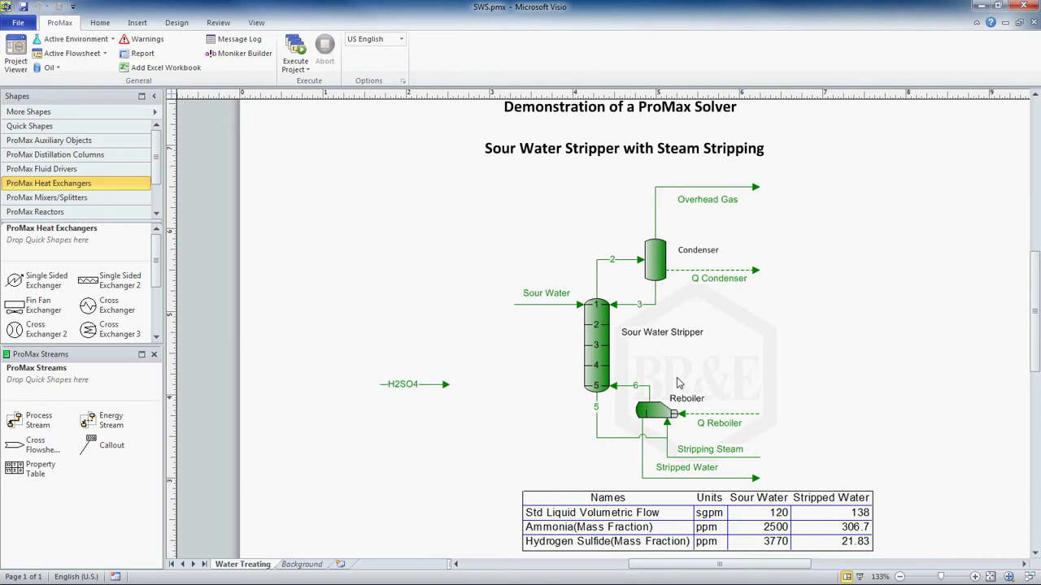
Connect the H2SO4 stream to stripper stage 3 and rerun, giving 0.08214 ppm H2S.
{"action": "mouse_move", "coordinate": [644, 435]}
{"action": "mouse_move", "coordinate": [715, 478]}
{"action": "scroll", "coordinate": [829, 551], "scroll_direction": "down", "scroll_amount": 1}
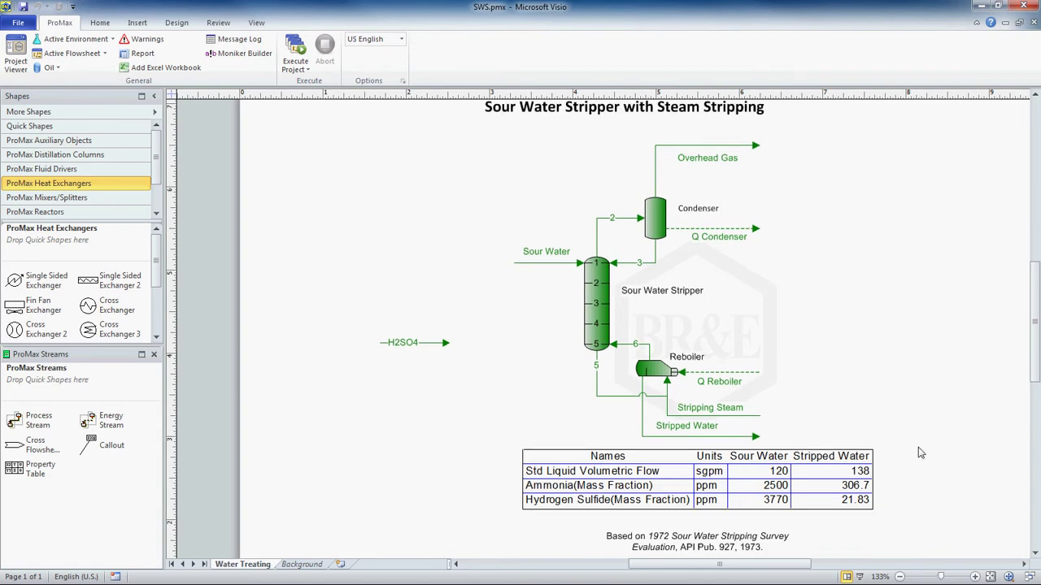
{"action": "scroll", "coordinate": [914, 460], "scroll_direction": "up", "scroll_amount": 1}
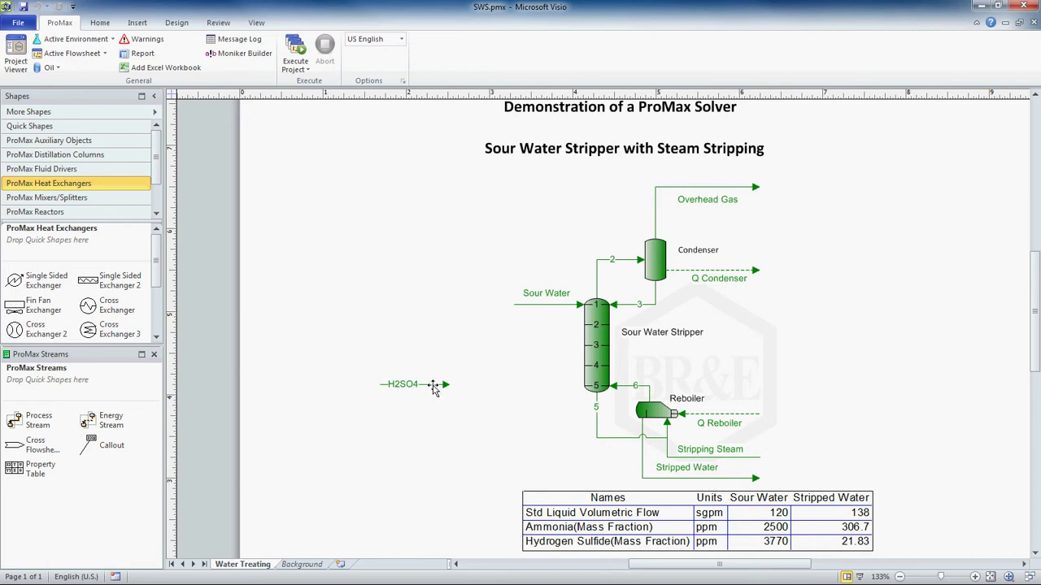
{"action": "left_click_drag", "start_coordinate": [437, 387], "coordinate": [561, 345]}
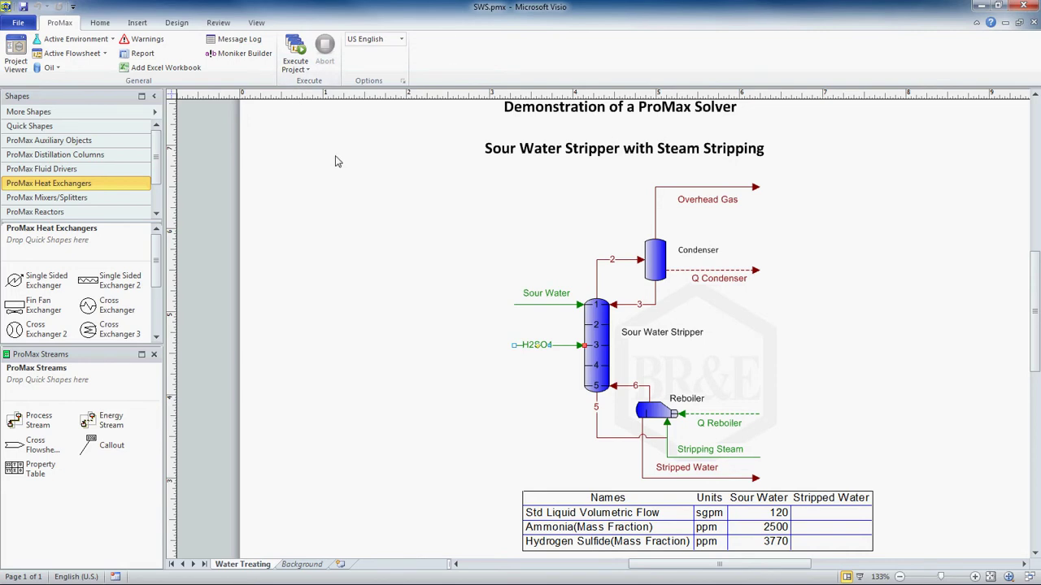
{"action": "left_click", "coordinate": [298, 50]}
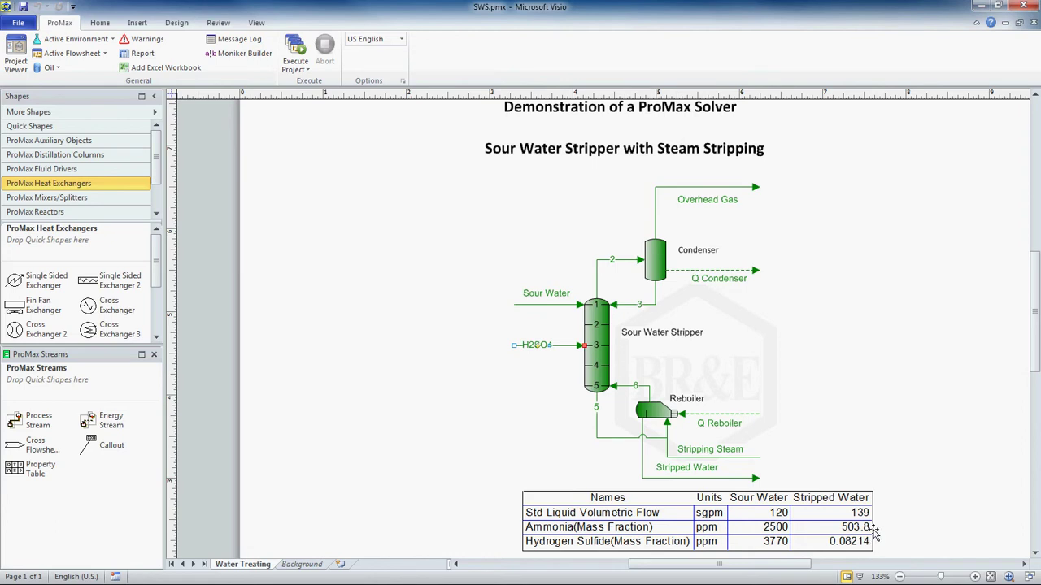
{"action": "left_click", "coordinate": [527, 391]}
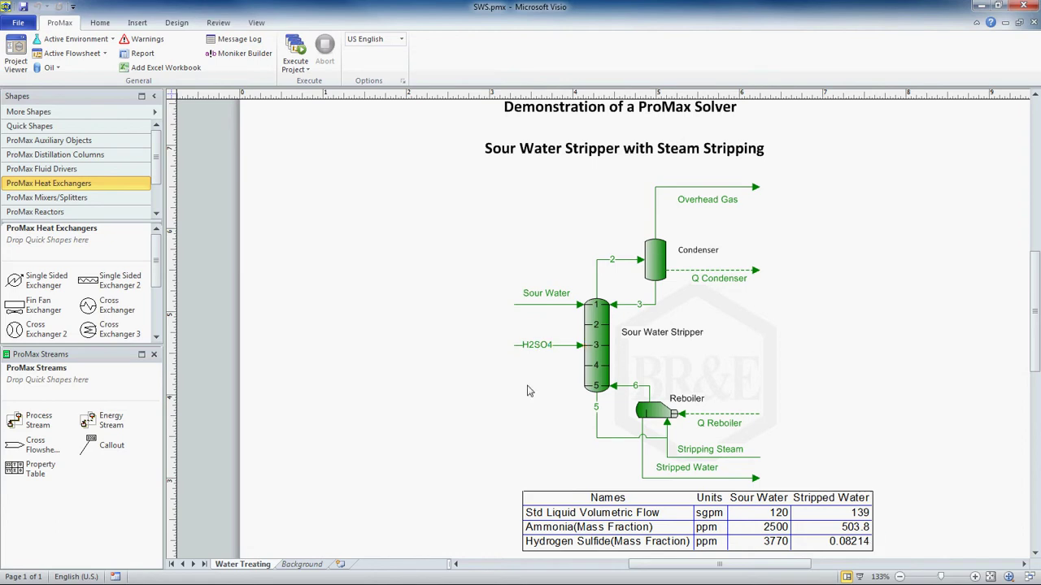
Create Simple Solver 1 on the H2SO4 stream's 0.5 sgpm standard liquid volumetric flow.
{"action": "double_click", "coordinate": [562, 347]}
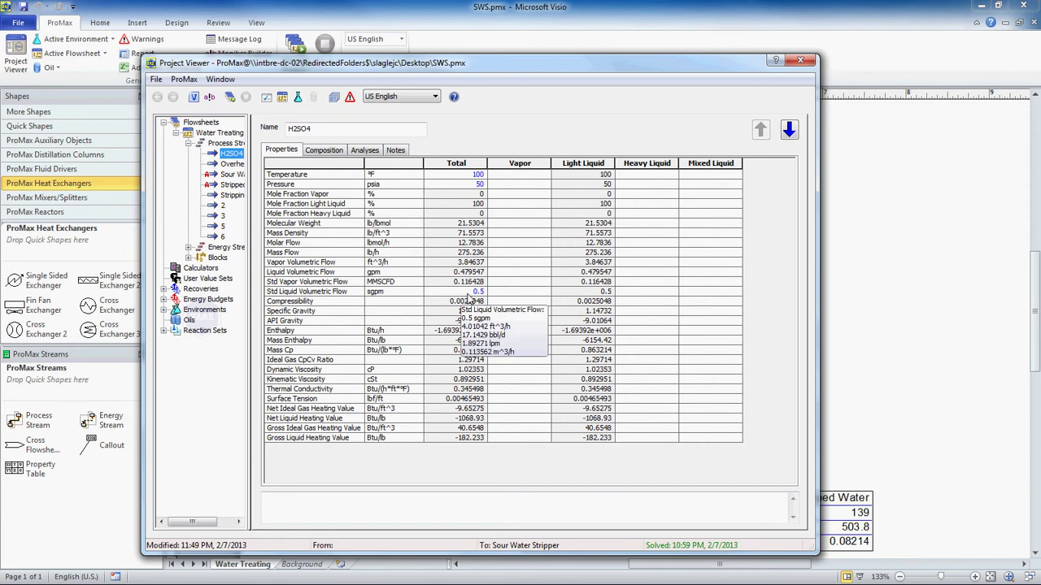
{"action": "left_click", "coordinate": [469, 294]}
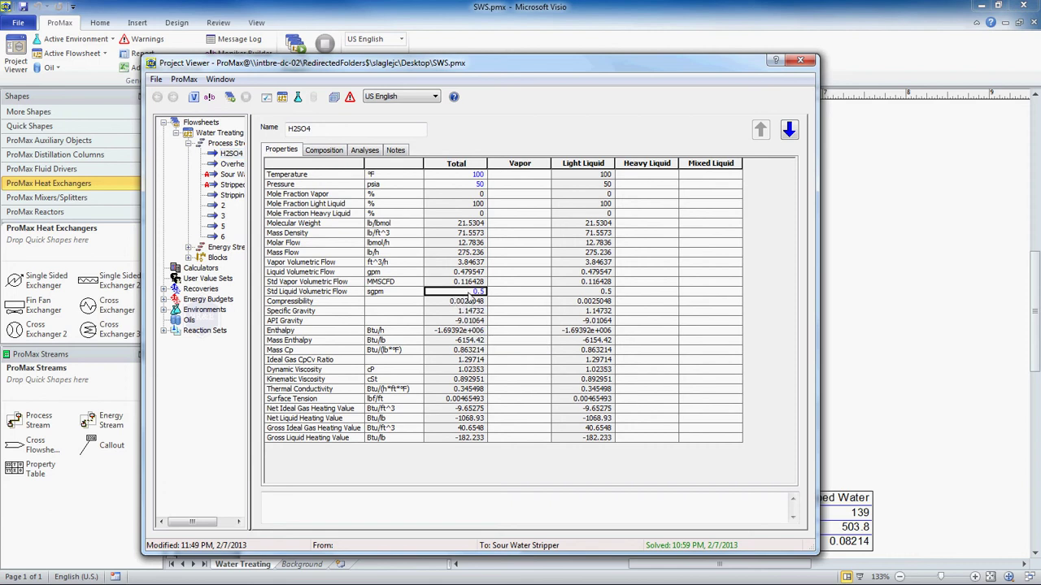
{"action": "right_click", "coordinate": [470, 294]}
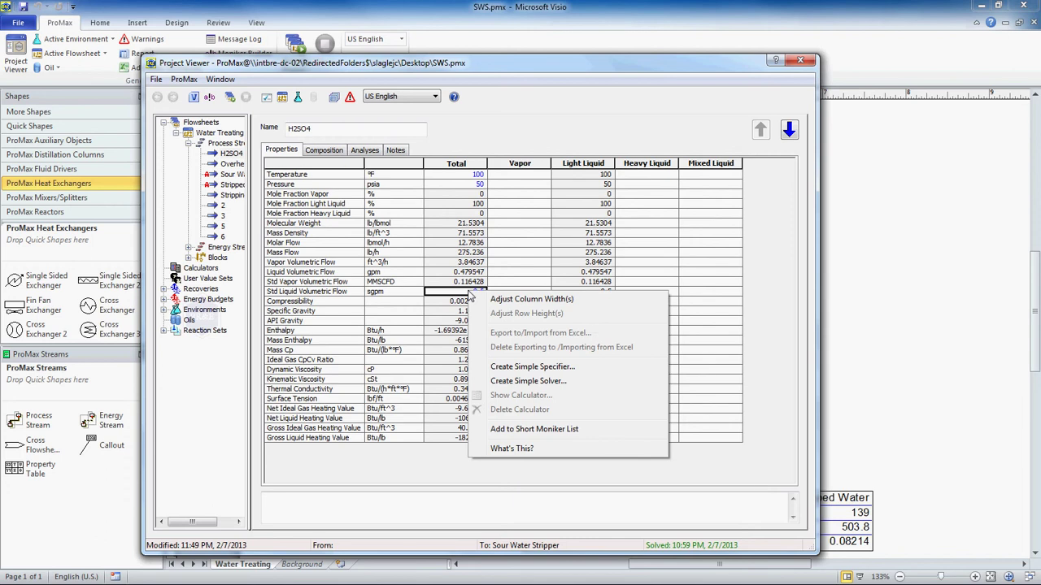
{"action": "left_click", "coordinate": [576, 386]}
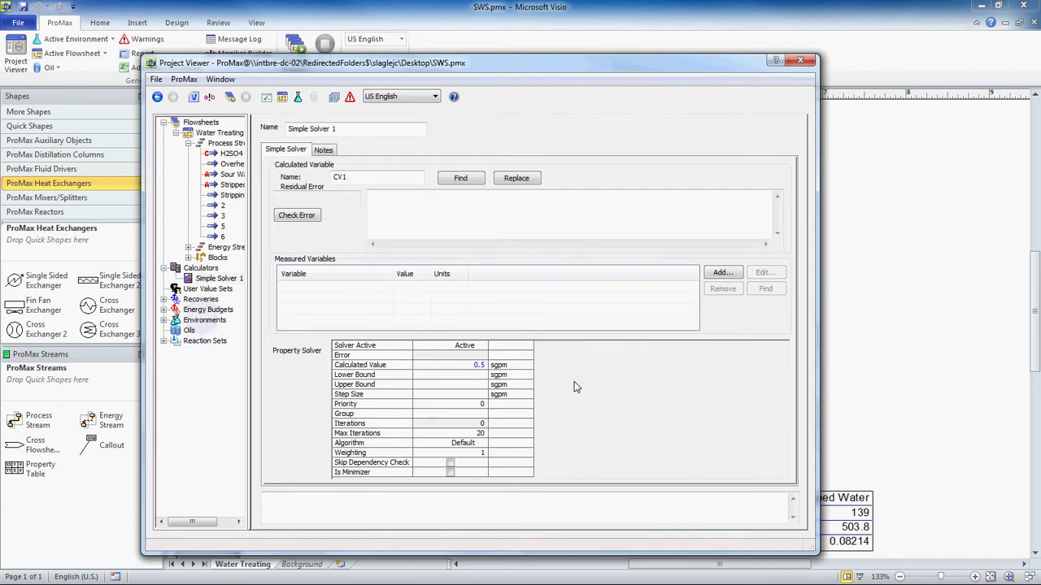
{"action": "left_click", "coordinate": [500, 222]}
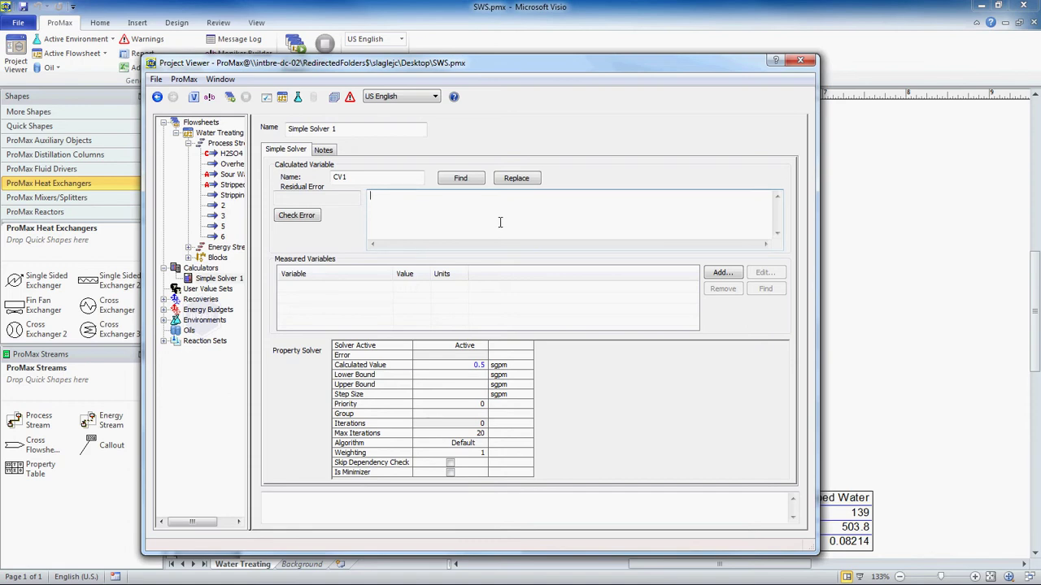
{"action": "left_click", "coordinate": [327, 286]}
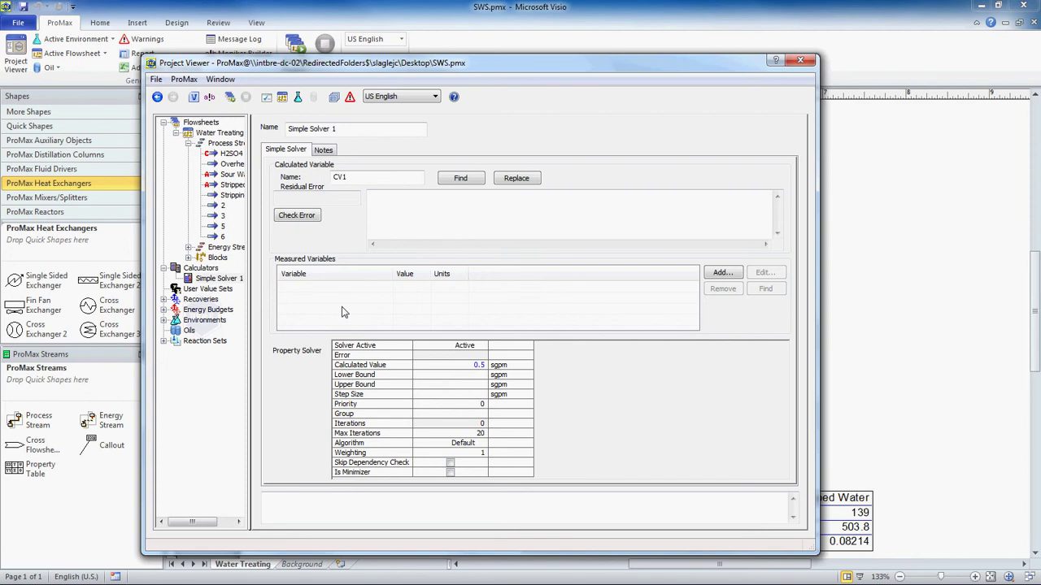
Start a measured variable and browse to the Water Treating flowsheet's process streams.
{"action": "left_click", "coordinate": [734, 276]}
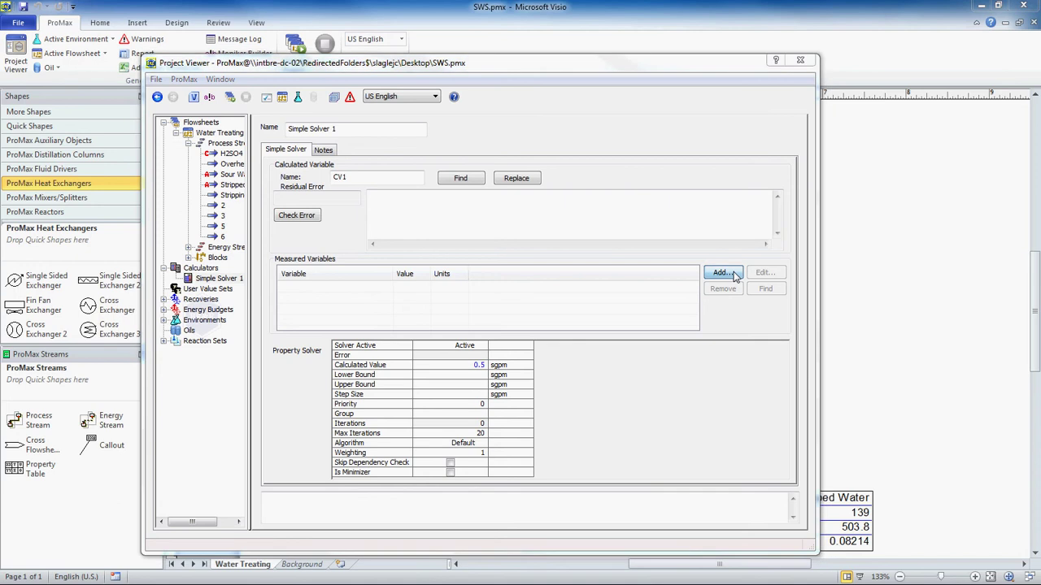
{"action": "left_click_drag", "start_coordinate": [270, 198], "coordinate": [563, 165]}
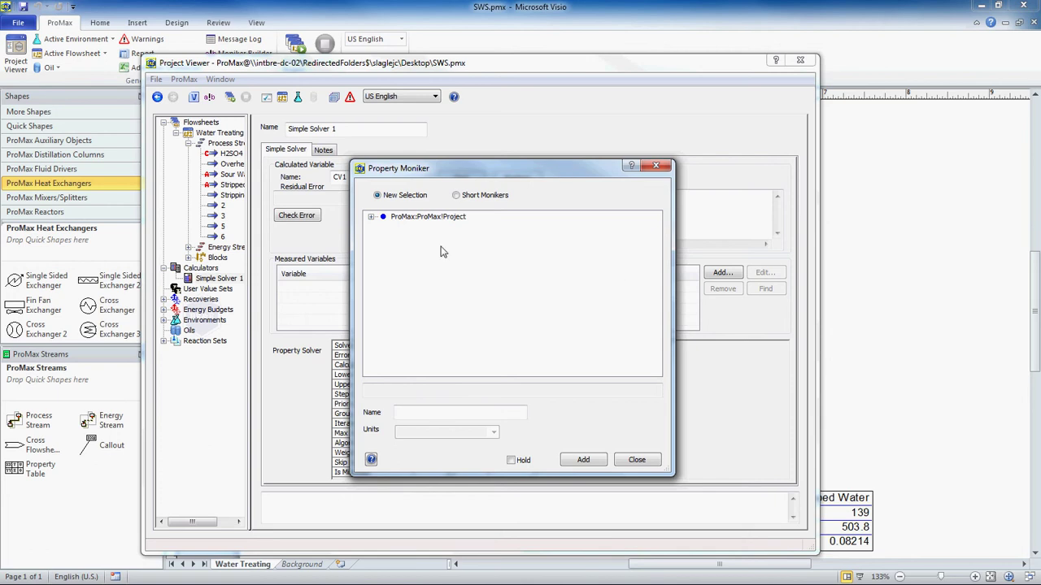
{"action": "left_click", "coordinate": [373, 220]}
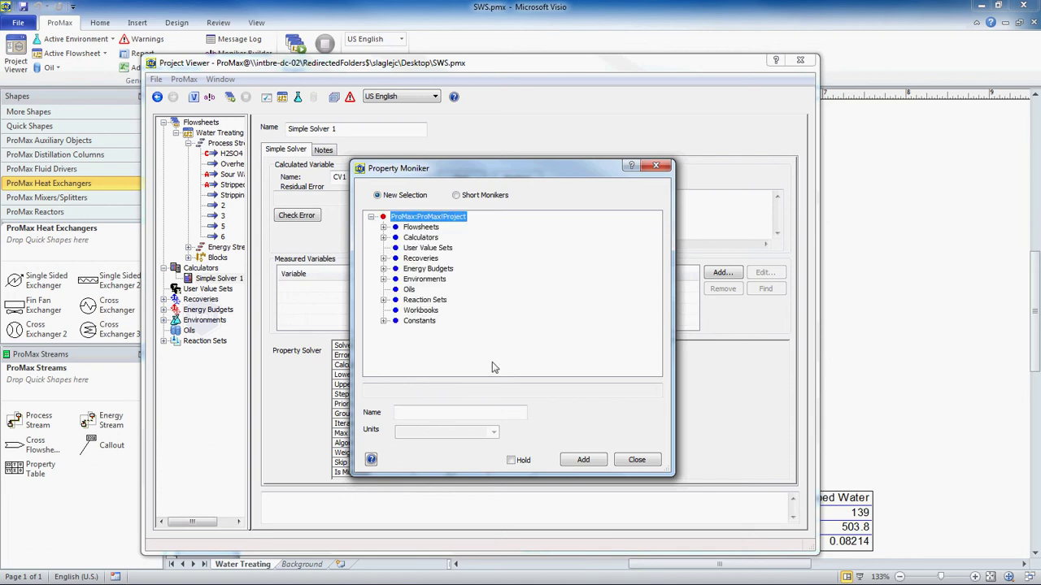
{"action": "left_click", "coordinate": [383, 228]}
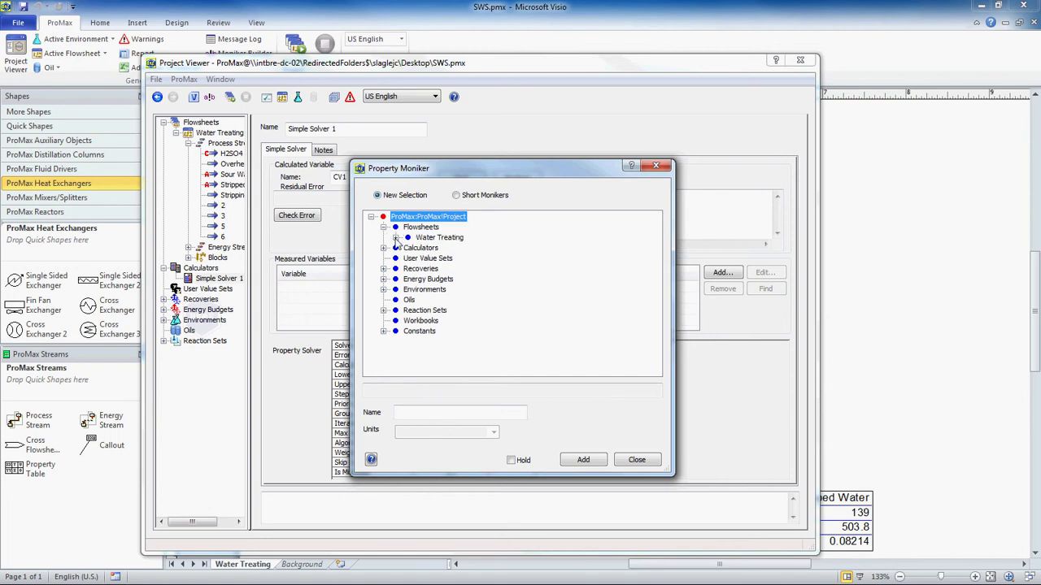
{"action": "left_click", "coordinate": [396, 237]}
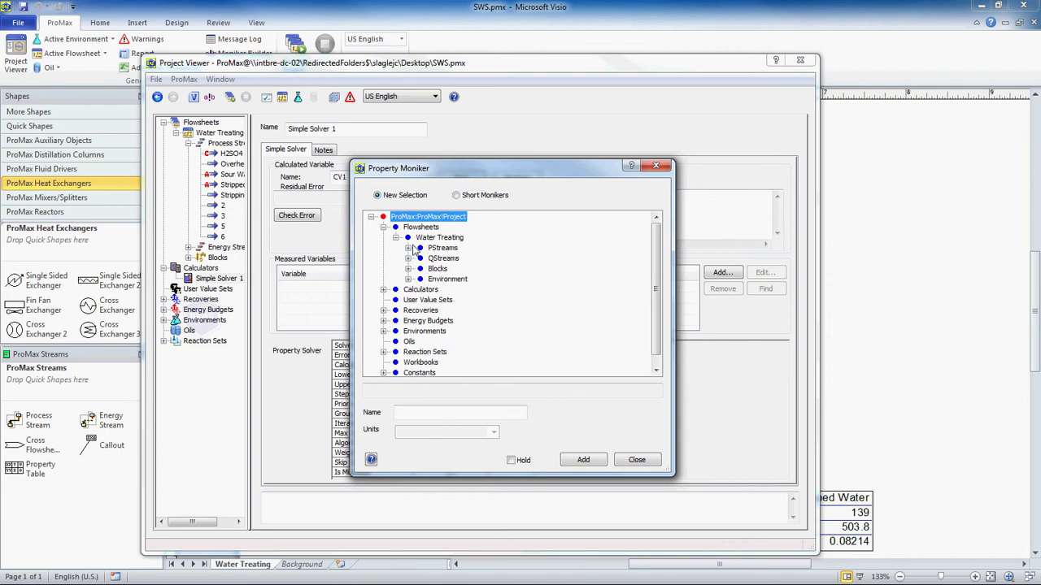
{"action": "left_click", "coordinate": [408, 248]}
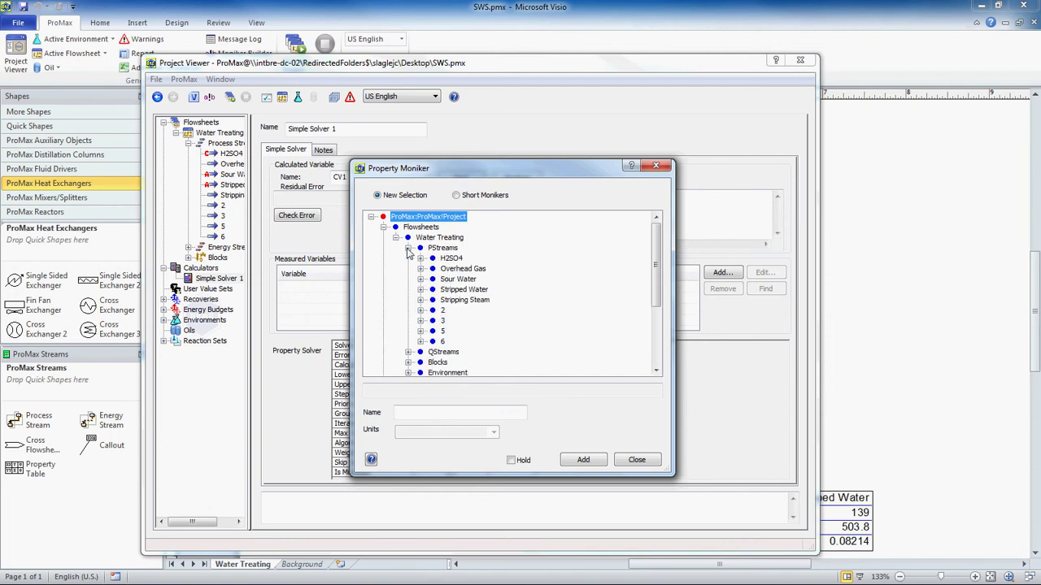
Select the Hydrogen Sulfide mass fraction in Stripped Water's Total phase composition.
{"action": "left_click", "coordinate": [420, 291]}
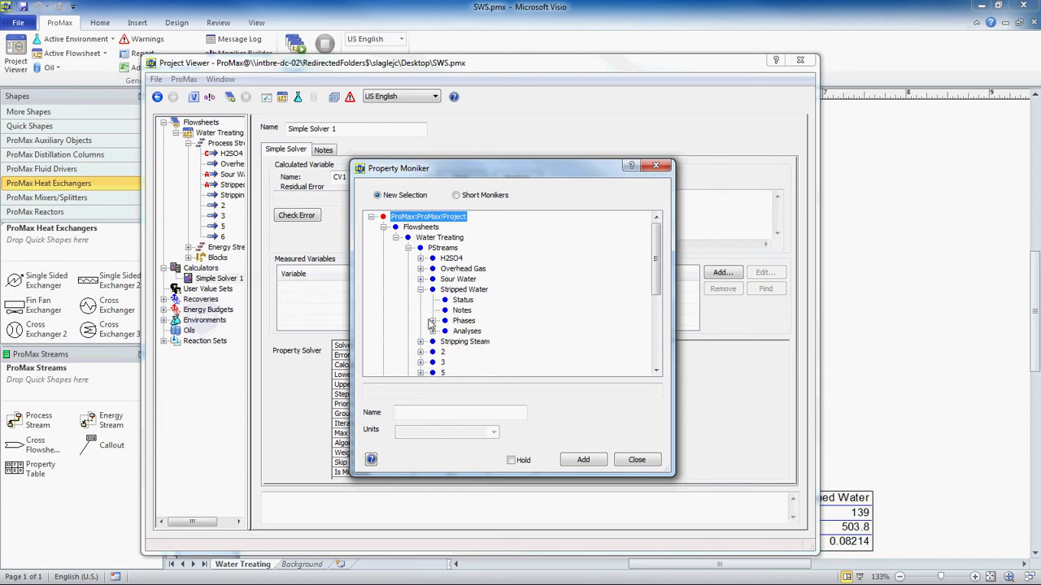
{"action": "left_click", "coordinate": [433, 321]}
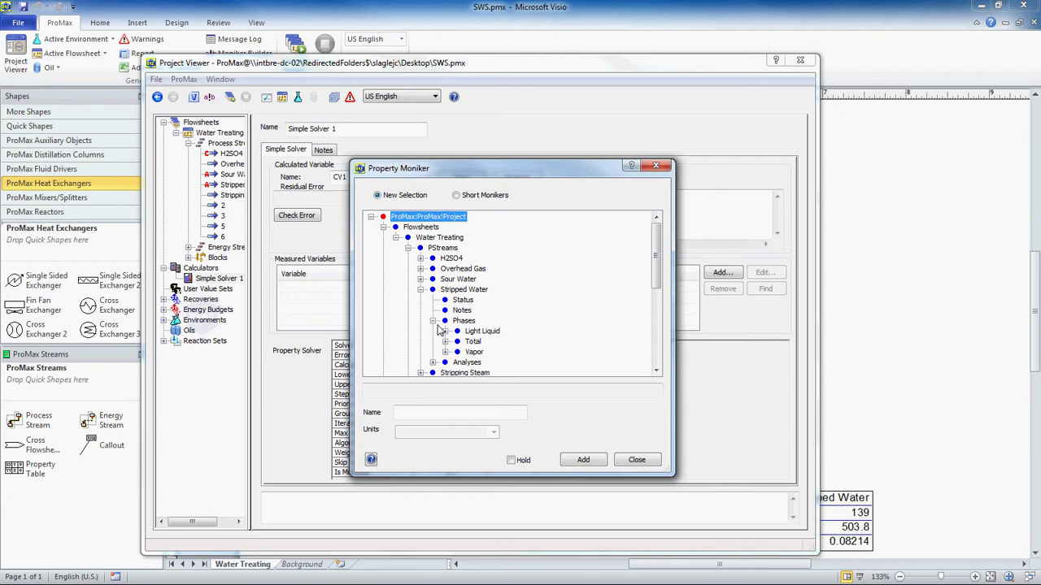
{"action": "left_click", "coordinate": [445, 342]}
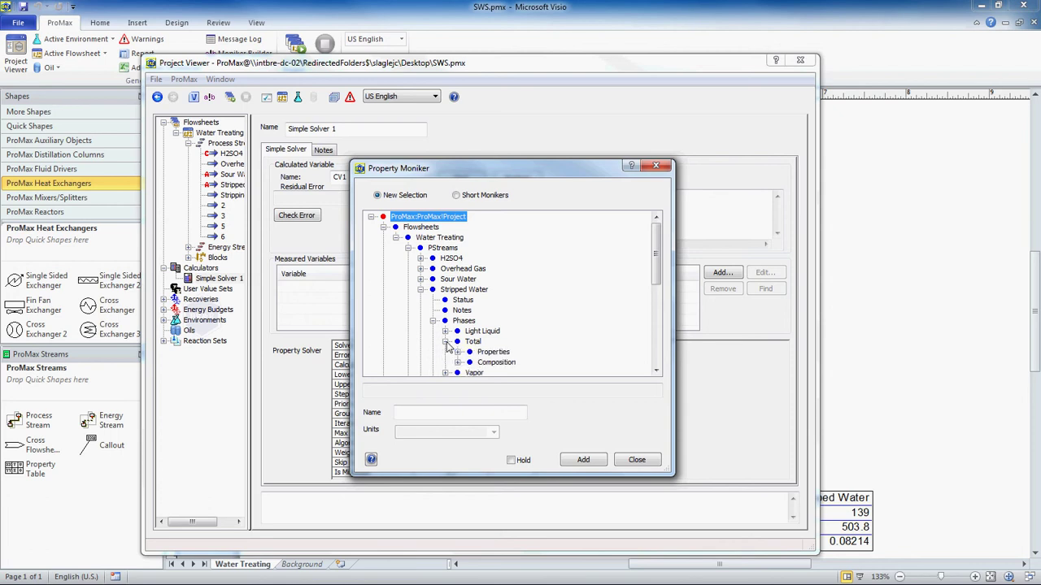
{"action": "scroll", "coordinate": [521, 300], "scroll_direction": "down", "scroll_amount": 1}
{"action": "scroll", "coordinate": [521, 300], "scroll_direction": "down", "scroll_amount": 1}
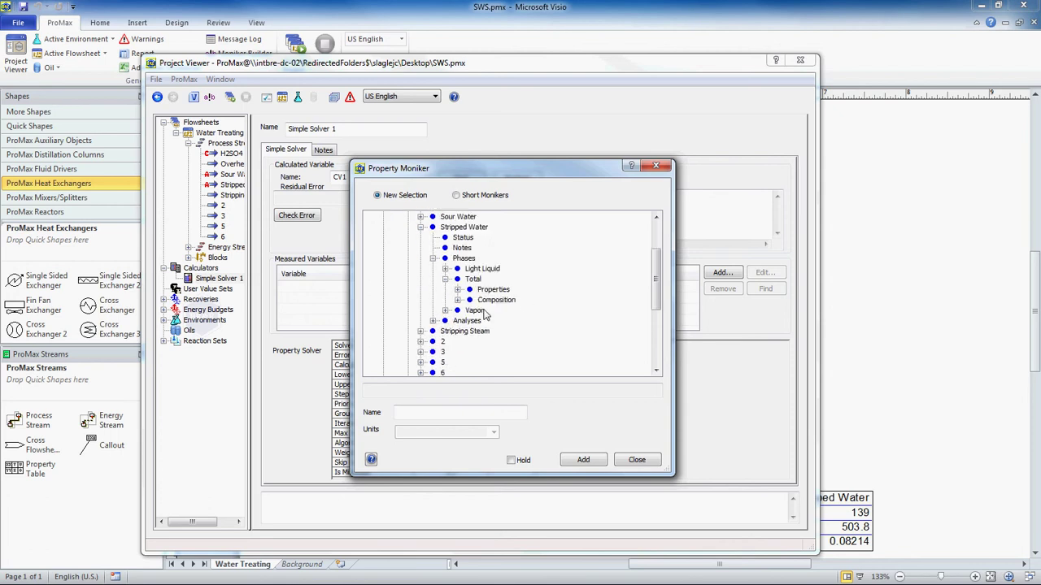
{"action": "left_click", "coordinate": [458, 302]}
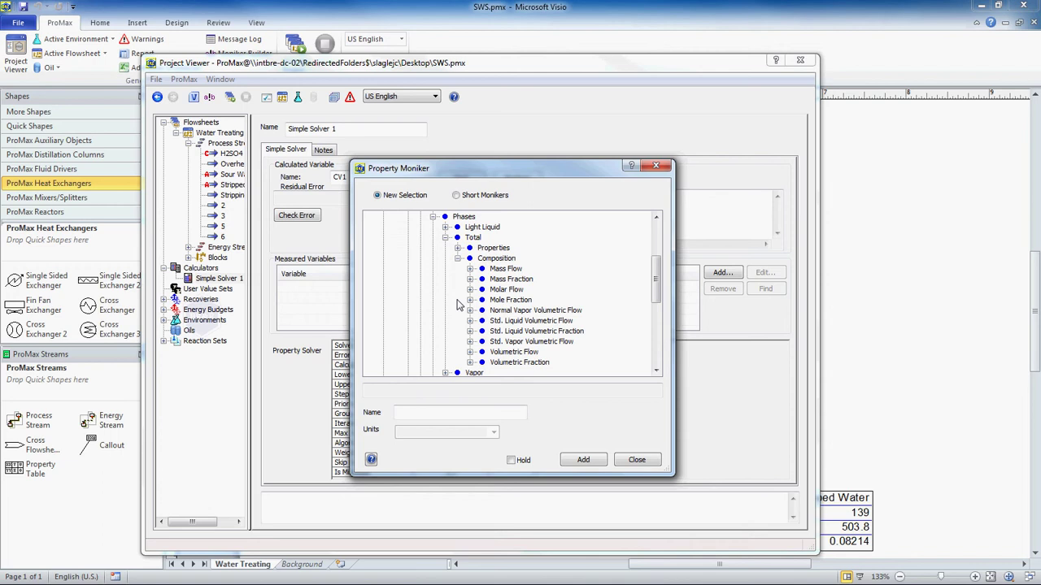
{"action": "left_click", "coordinate": [470, 279]}
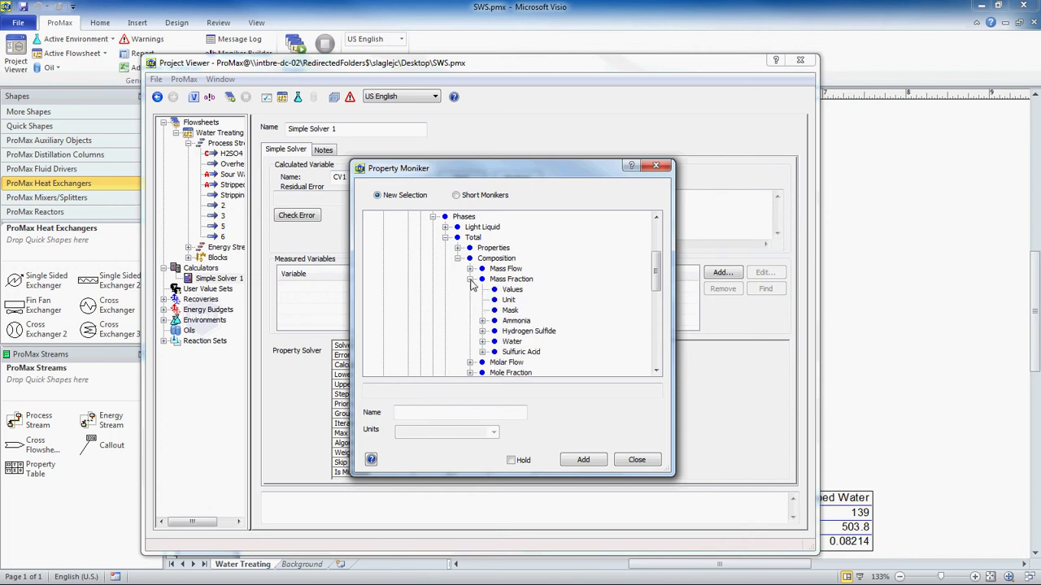
{"action": "left_click", "coordinate": [526, 334]}
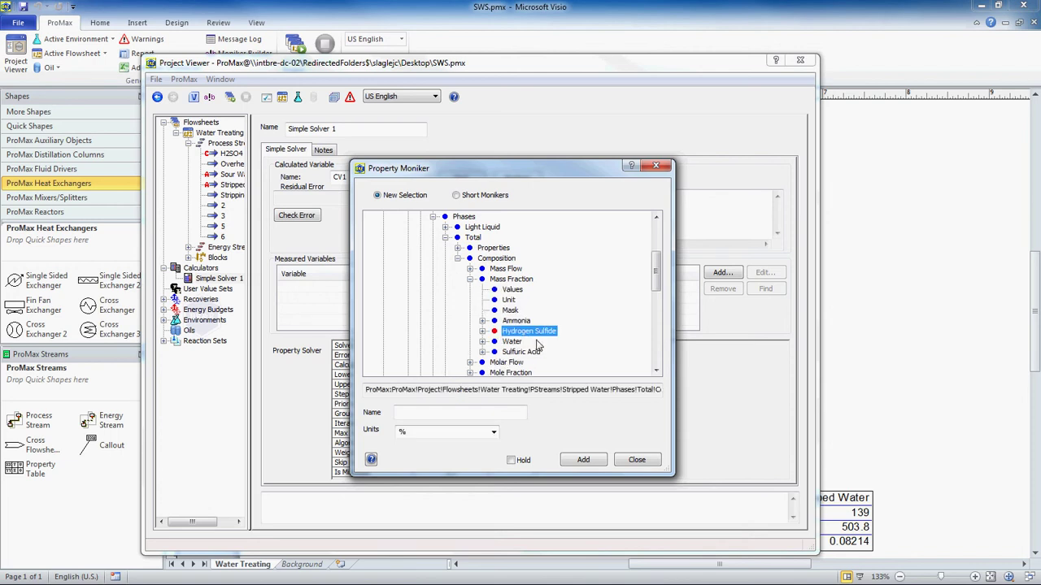
Name the measured variable H2S, set its units to ppm, and add it.
{"action": "left_click", "coordinate": [470, 410]}
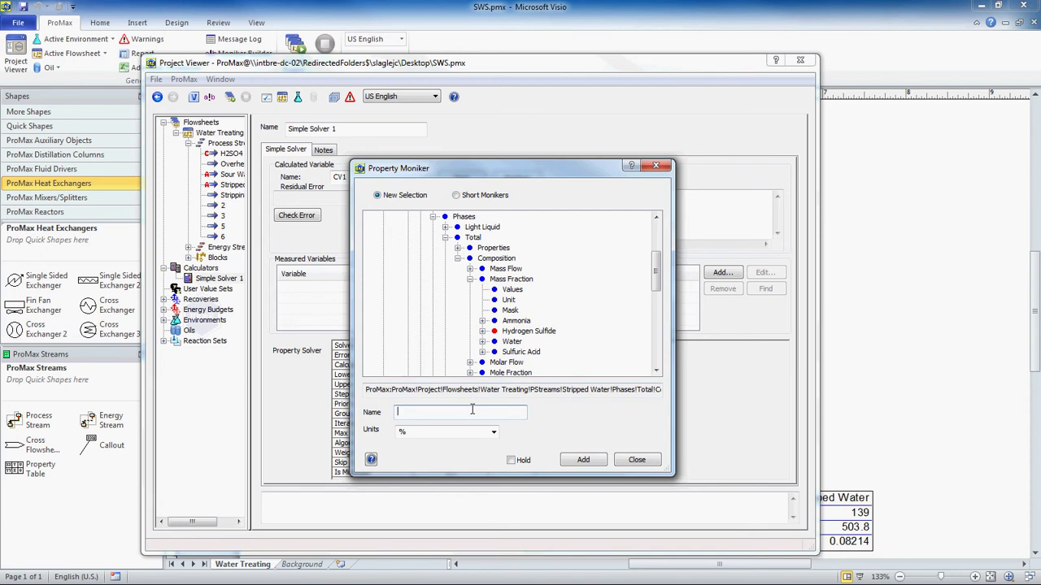
{"action": "type", "text": "H2S"}
{"action": "left_click", "coordinate": [494, 434]}
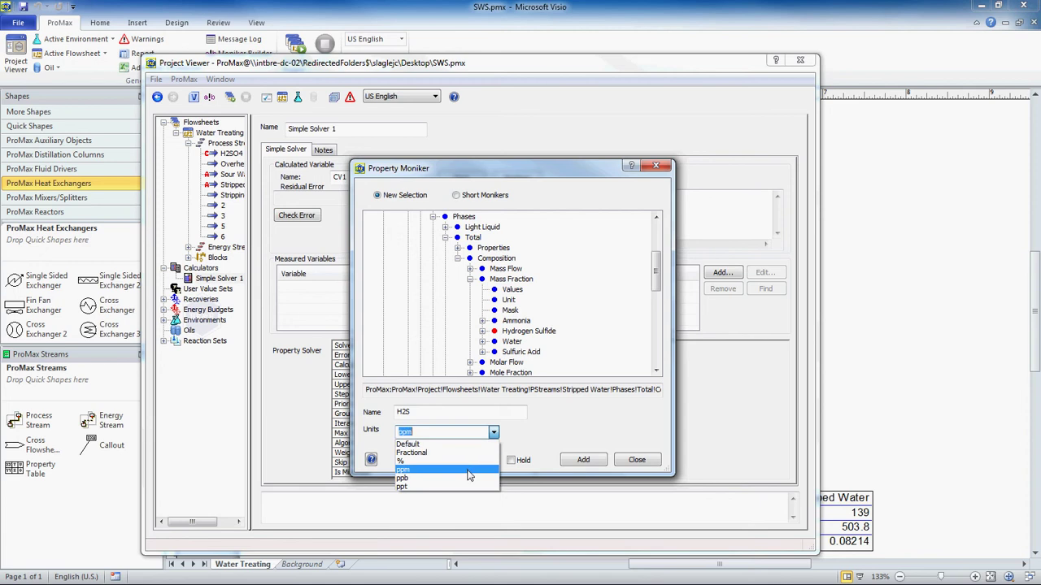
{"action": "left_click", "coordinate": [472, 476]}
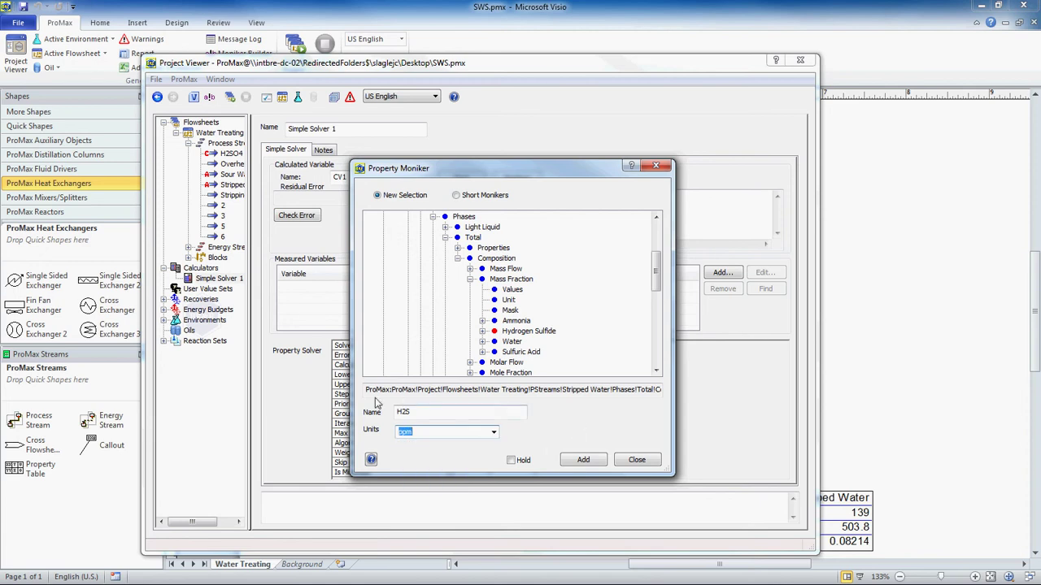
{"action": "left_click_drag", "start_coordinate": [367, 390], "coordinate": [644, 398]}
{"action": "left_click", "coordinate": [644, 391]}
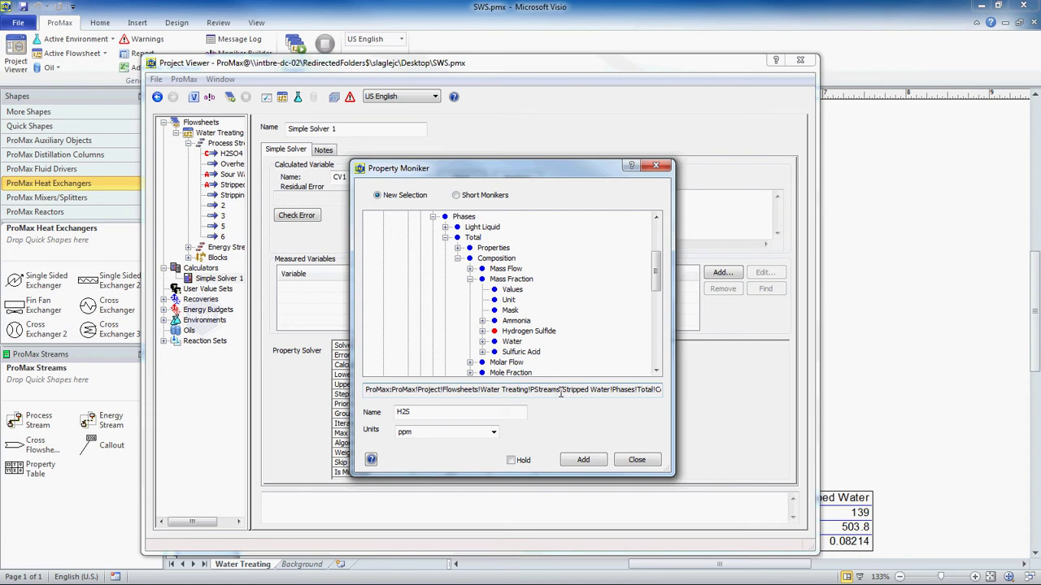
{"action": "left_click_drag", "start_coordinate": [578, 393], "coordinate": [368, 392]}
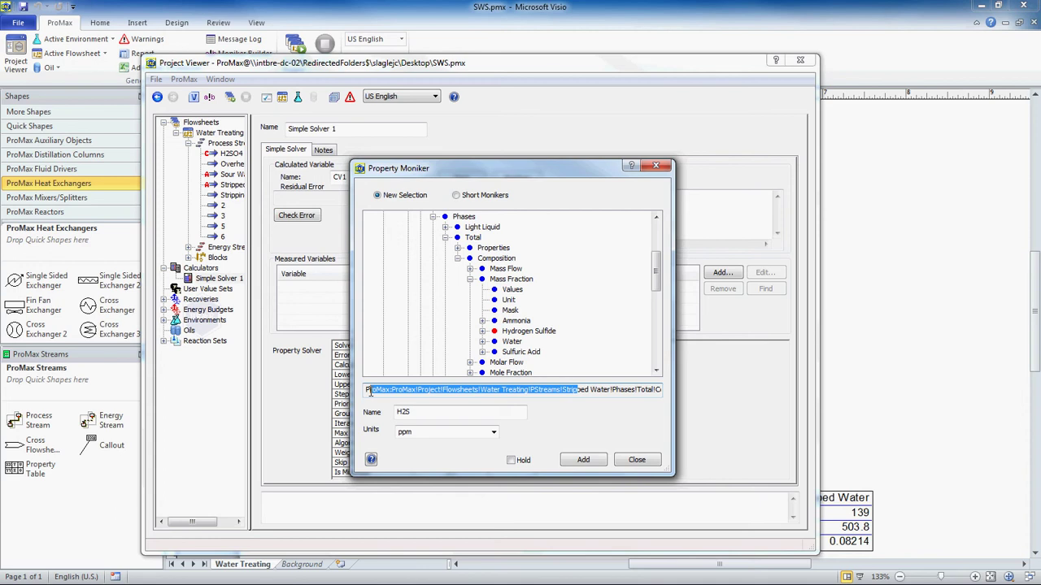
{"action": "left_click", "coordinate": [419, 390]}
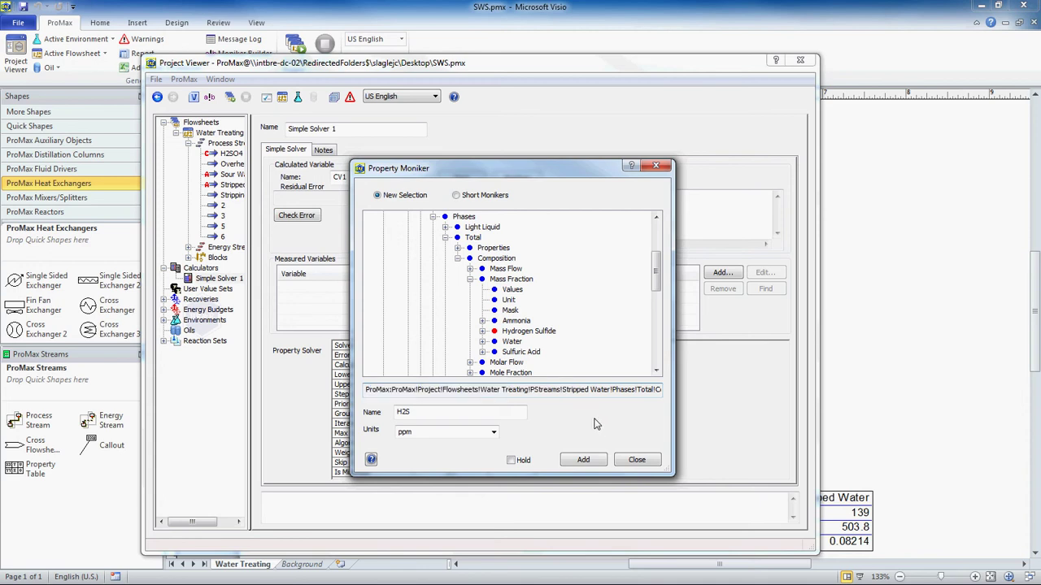
{"action": "left_click", "coordinate": [582, 460]}
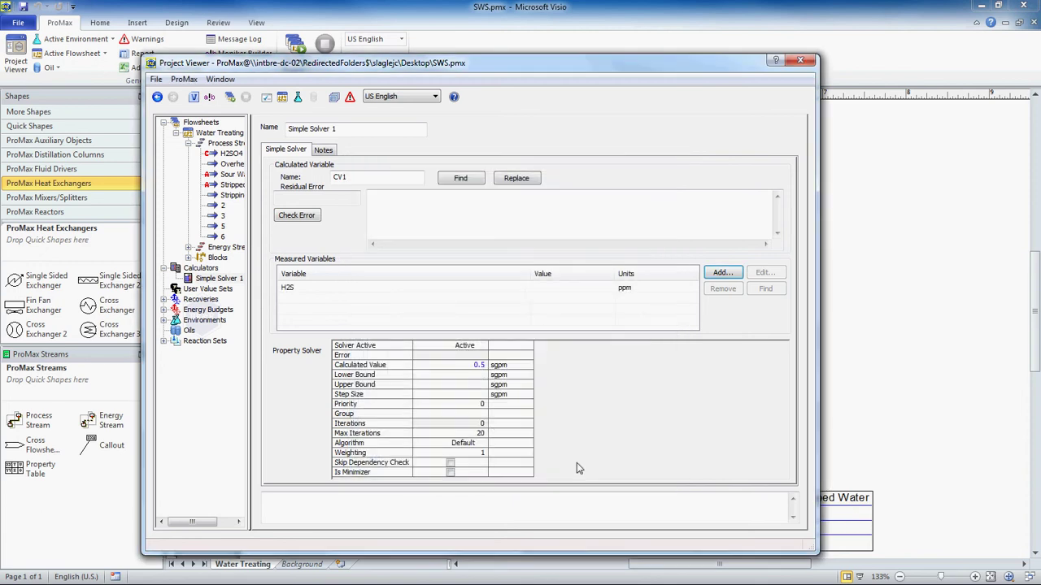
Enter H2S-1 as the residual error expression to target 1 ppm.
{"action": "left_click", "coordinate": [459, 209]}
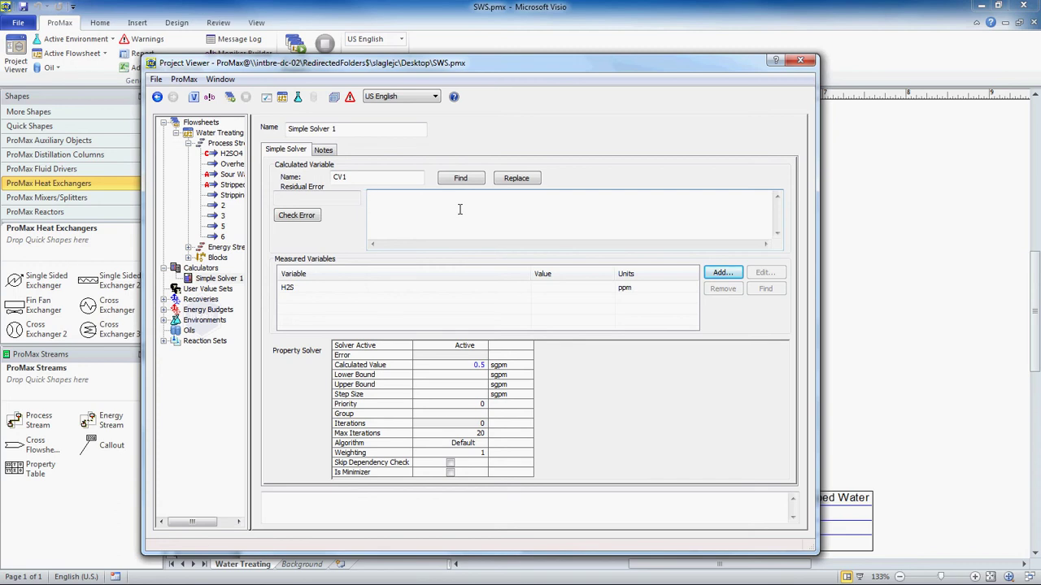
{"action": "type", "text": "H2S-1"}
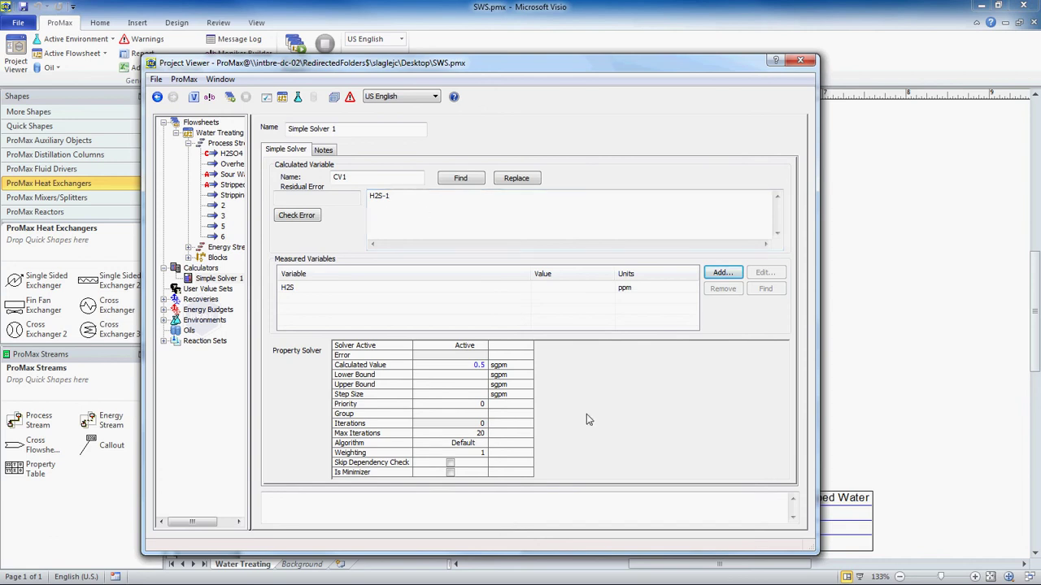
{"action": "left_click", "coordinate": [468, 367]}
{"action": "left_click", "coordinate": [433, 406]}
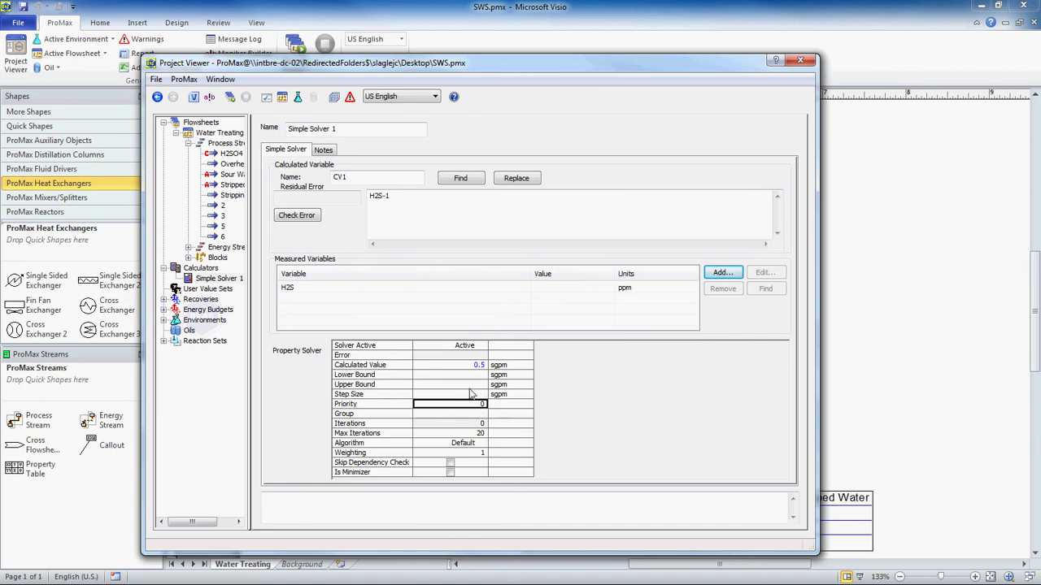
Close the Project Viewer and execute the project, reaching 0.9993 ppm H2S.
{"action": "left_click", "coordinate": [800, 63]}
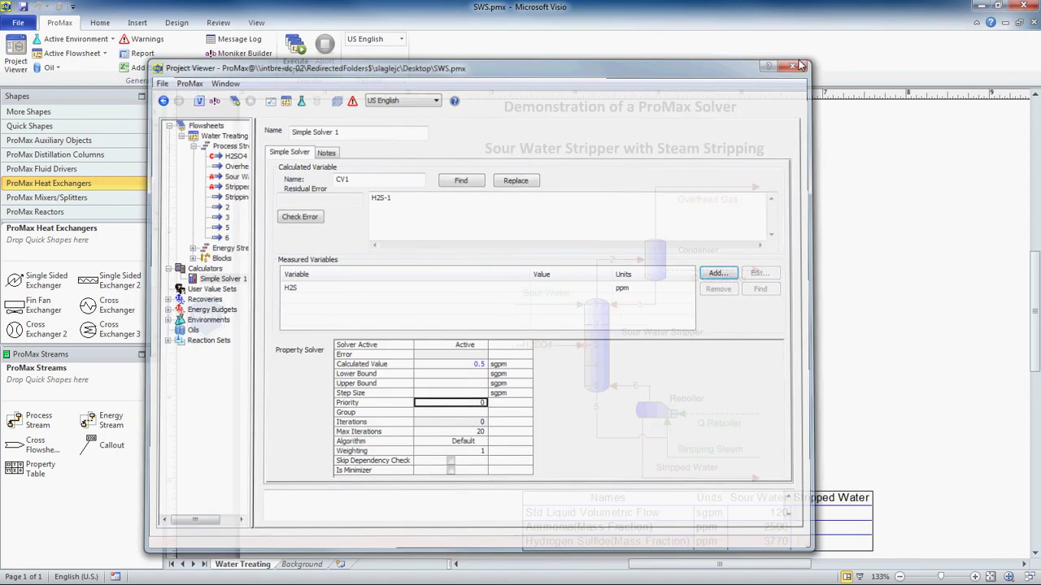
{"action": "left_click", "coordinate": [298, 50]}
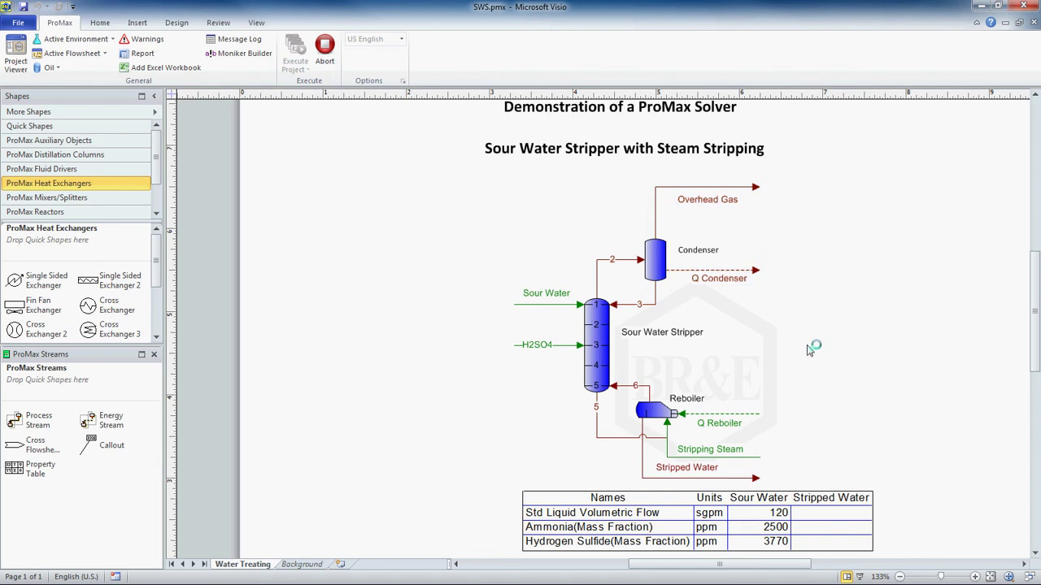